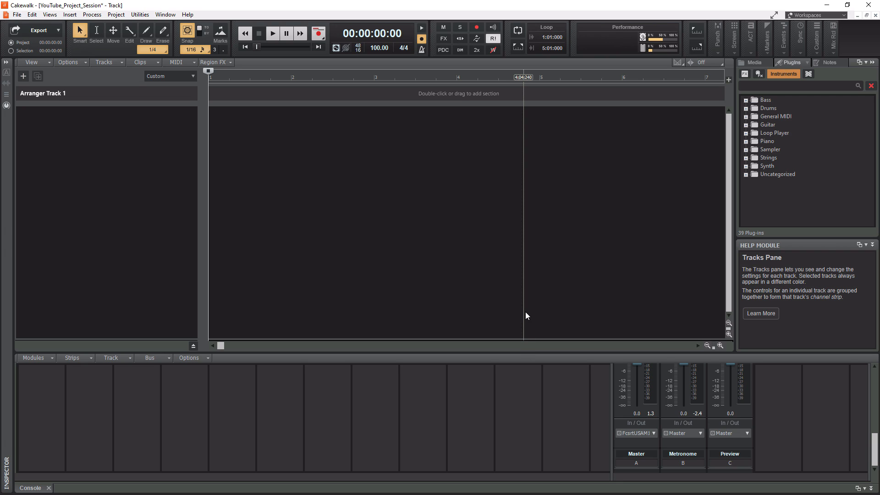
Open the preferences and review the audio driver mode, the playback timing master and the sampling rate choices for new projects.
click(33, 15)
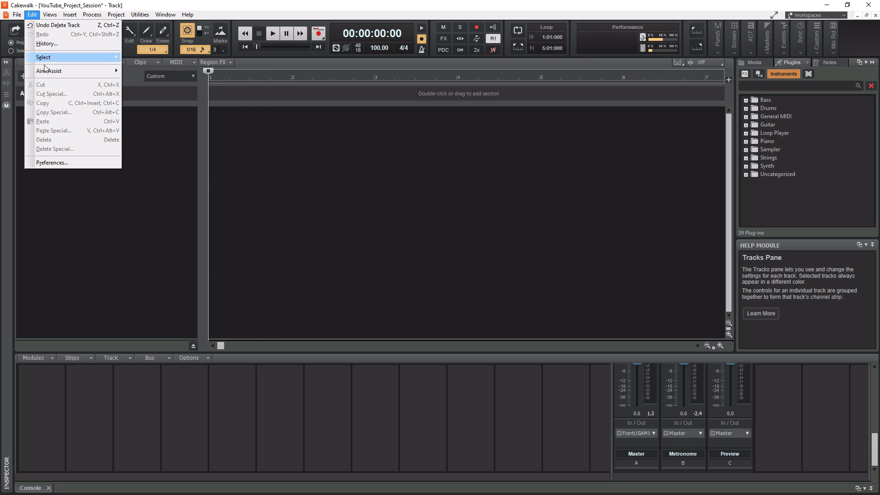
click(48, 163)
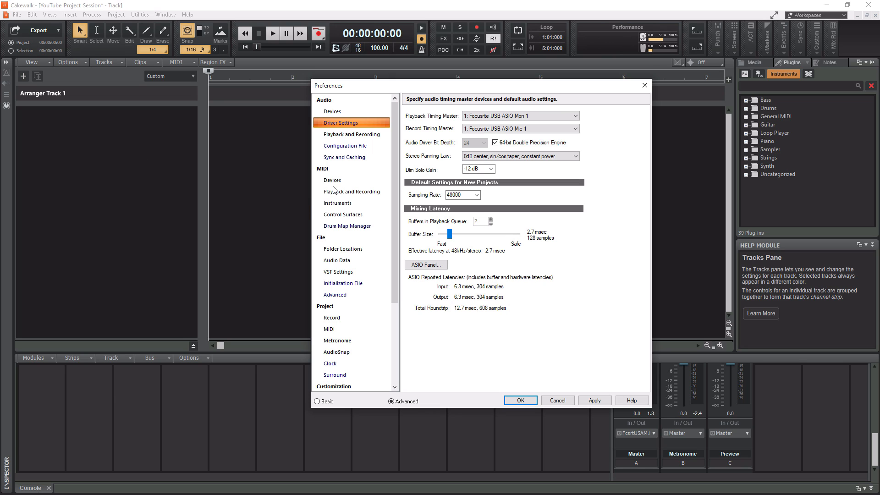
click(348, 135)
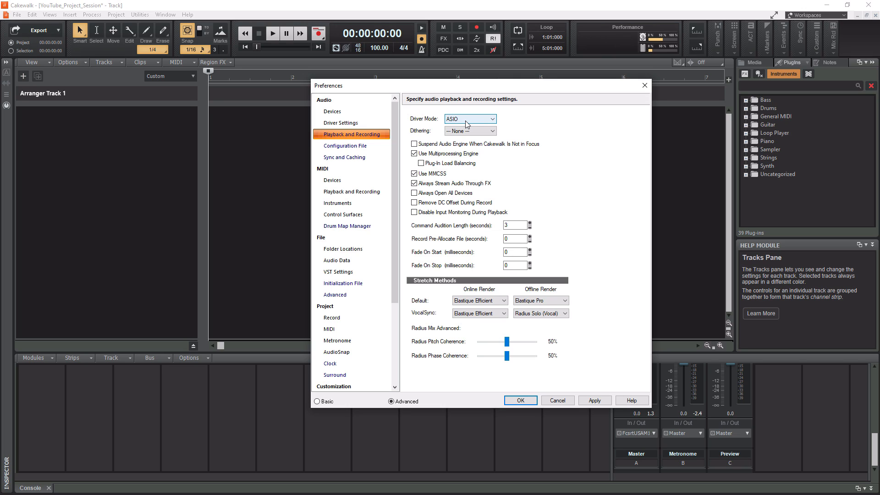
click(335, 126)
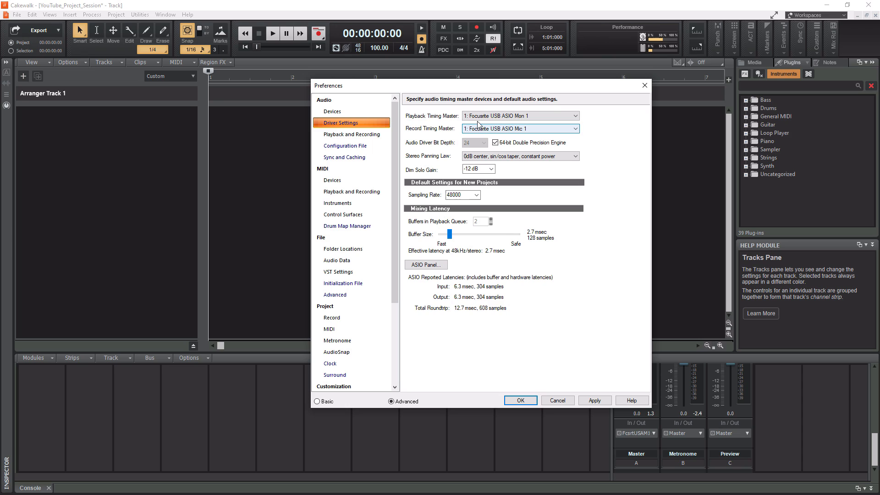
click(576, 118)
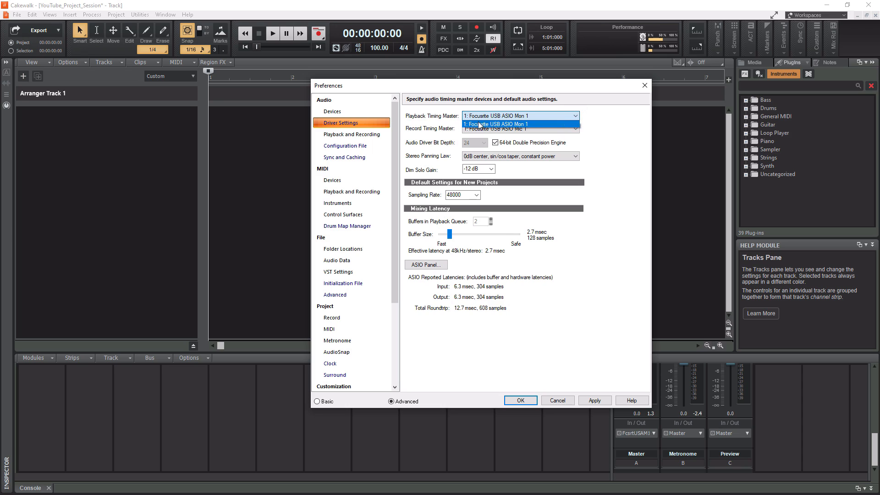
click(600, 119)
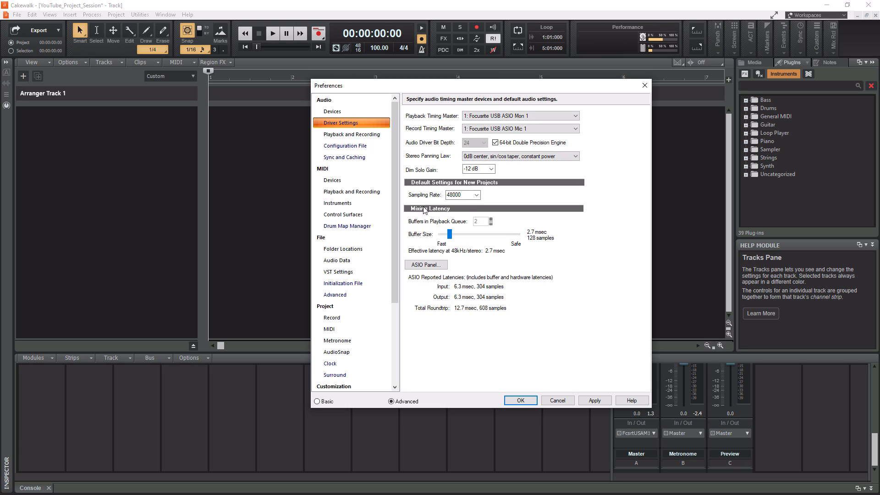
click(462, 193)
click(476, 195)
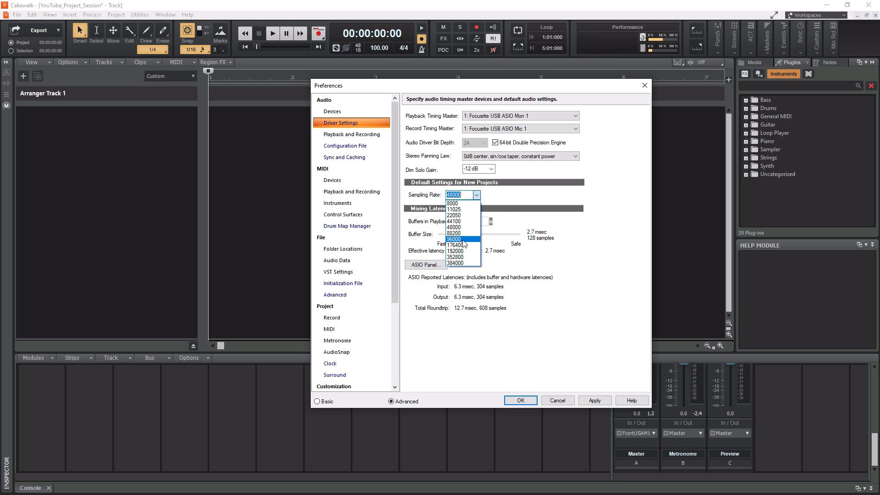
click(509, 197)
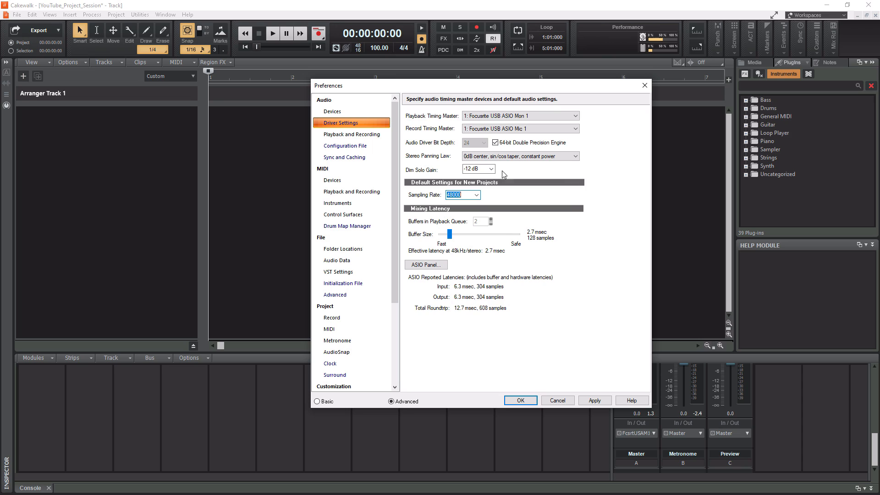
Examine the buffer size choices in the audio interface's ASIO device settings, and apply and close the preferences.
click(426, 267)
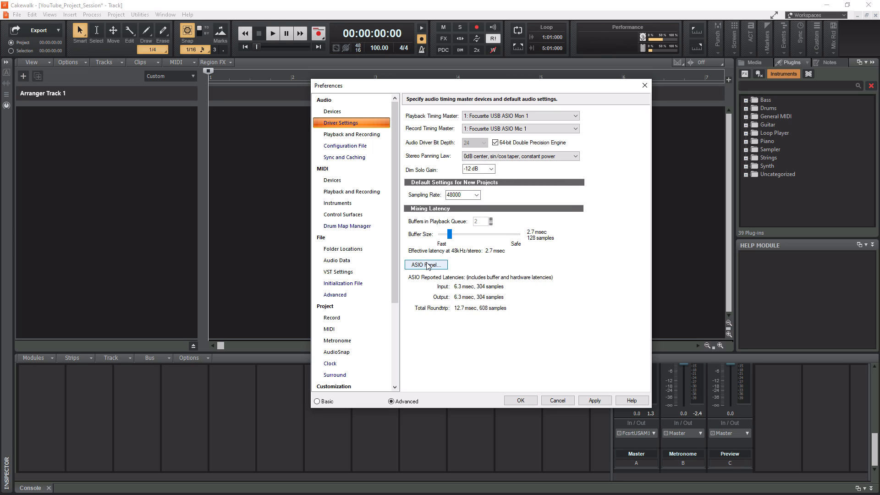
click(427, 263)
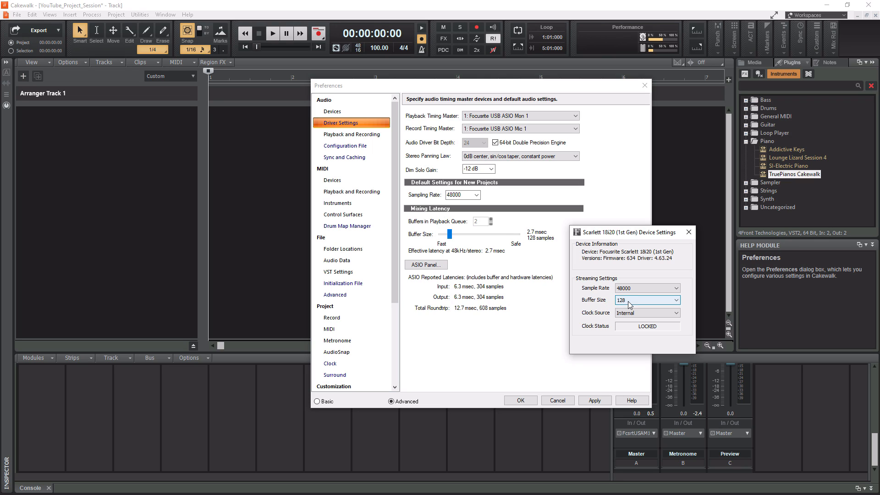
click(677, 300)
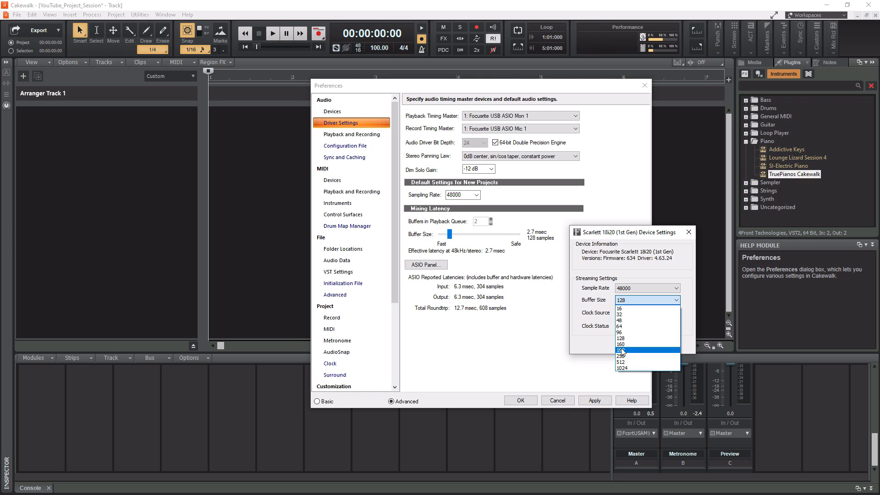
click(622, 350)
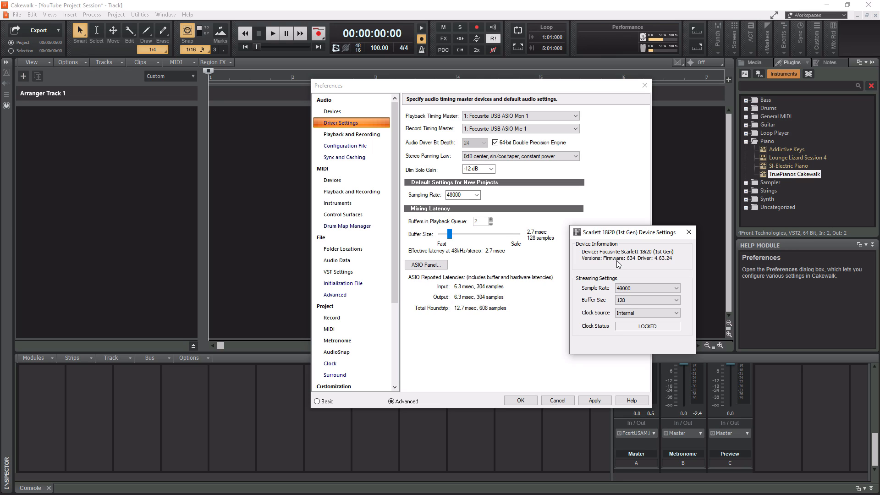
click(688, 232)
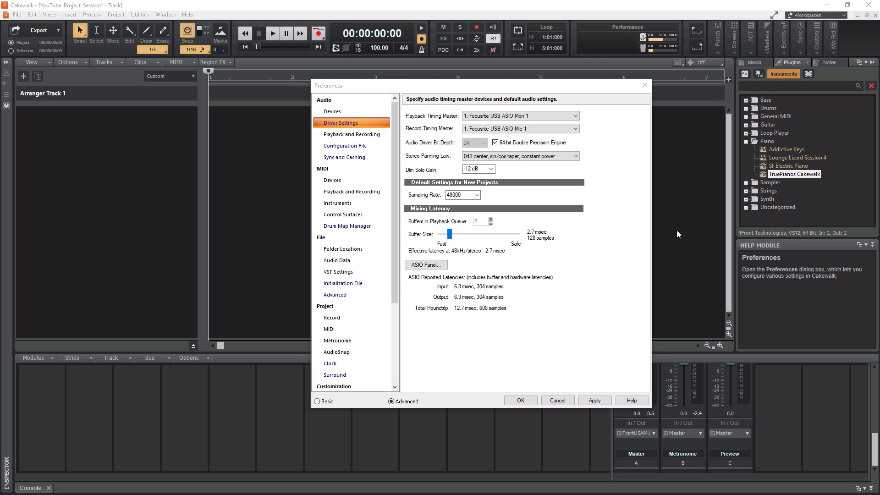
click(595, 400)
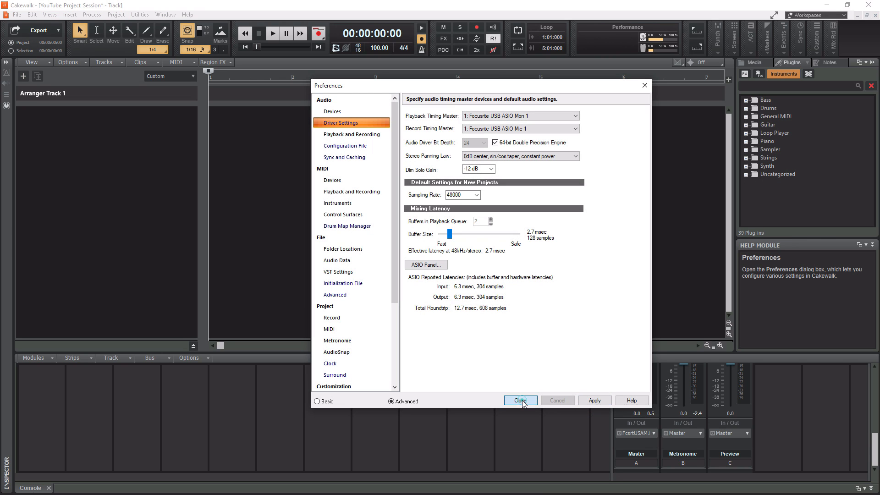
click(520, 400)
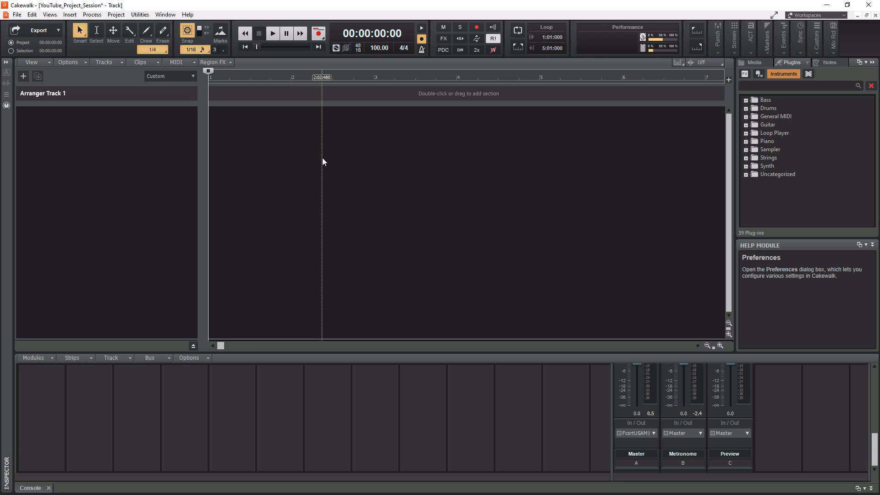
Inspect the project tempo field and the Master, Metronome and Preview bus strips in the console.
click(375, 48)
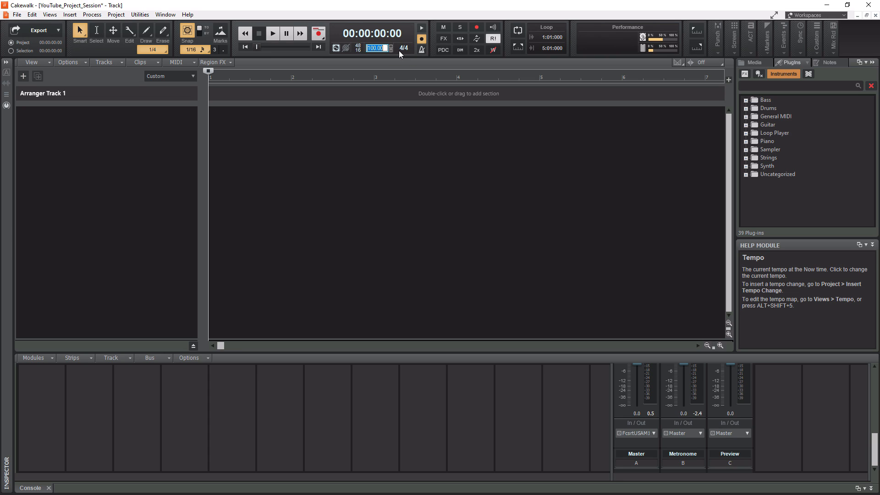
click(298, 142)
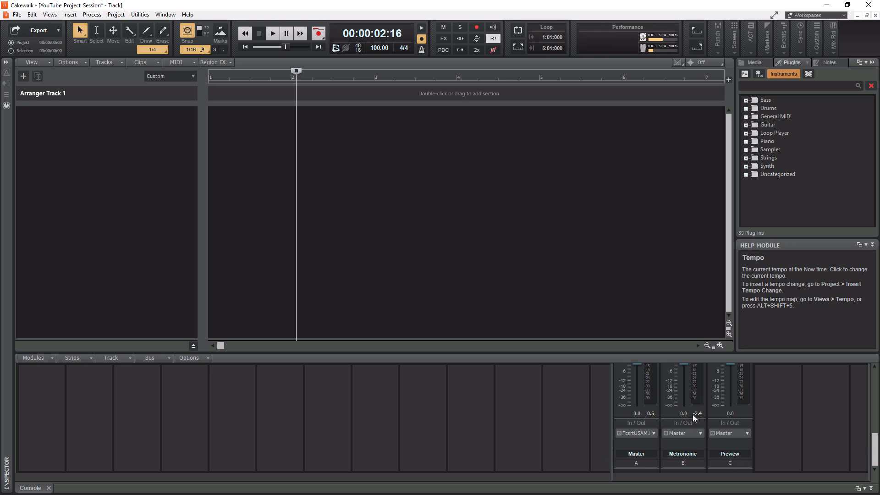
scroll(688, 416, up, 3)
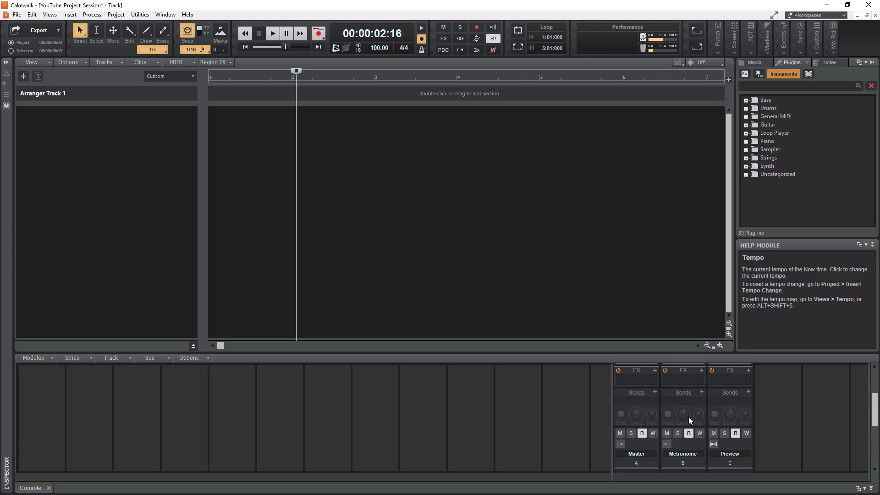
scroll(688, 416, down, 3)
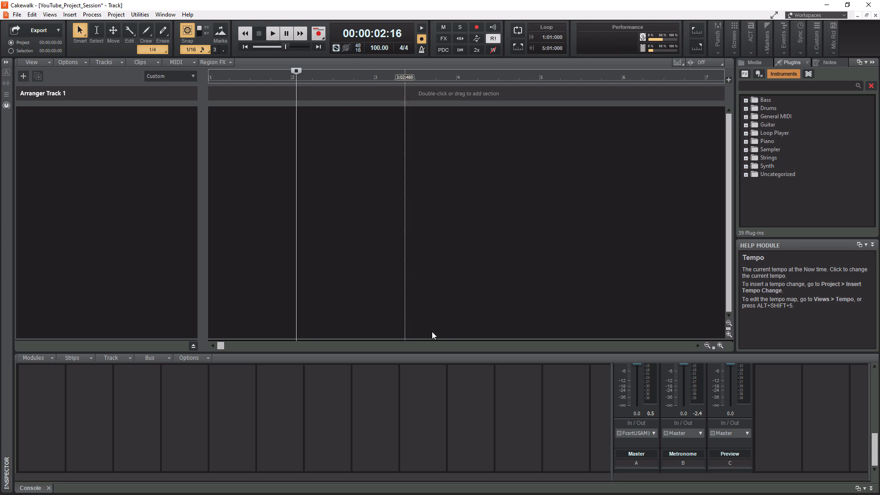
scroll(678, 392, up, 3)
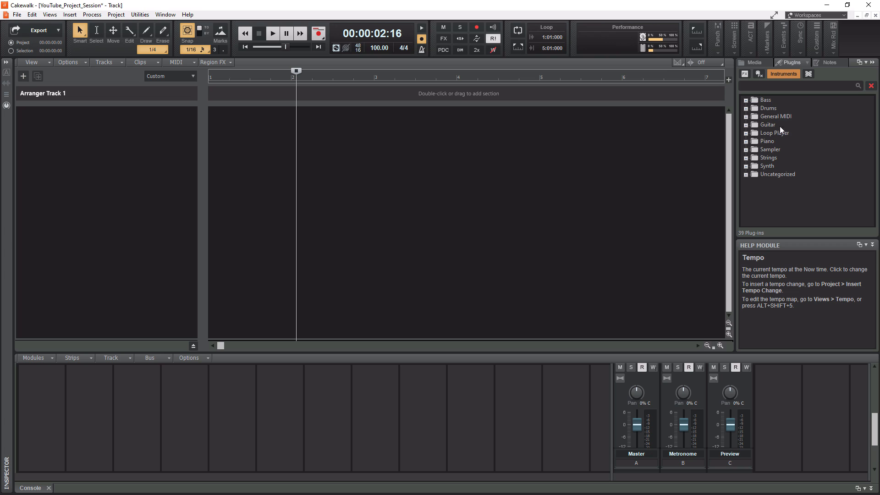
Browse the available audio effect, MIDI effect and instrument plug-ins.
click(744, 75)
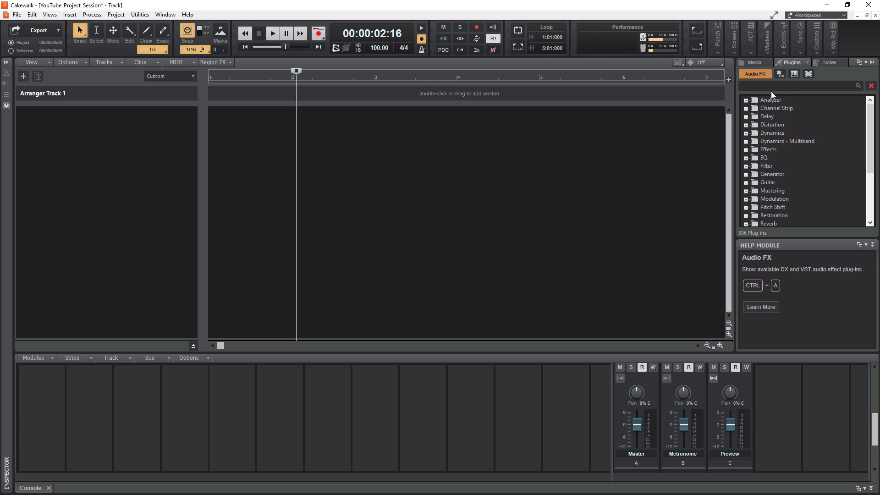
click(779, 74)
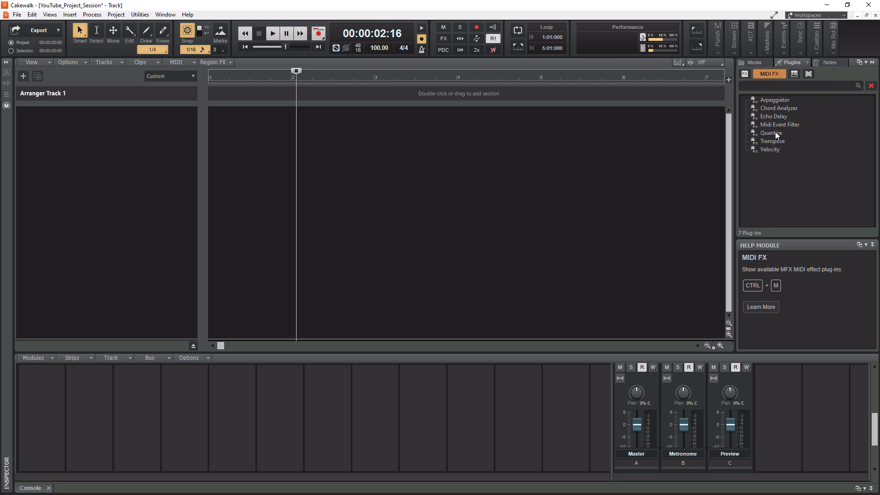
click(792, 75)
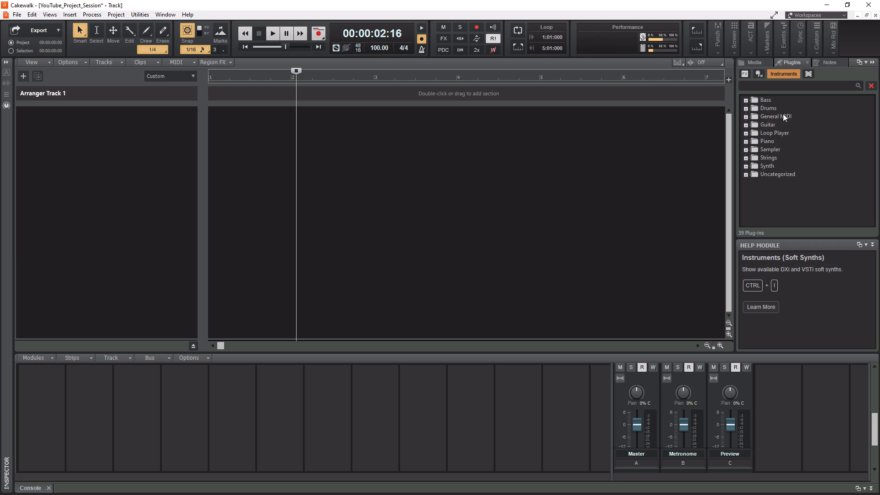
Insert the TruePianos Cakewalk soft synth from the Piano category as a simple instrument track.
click(745, 141)
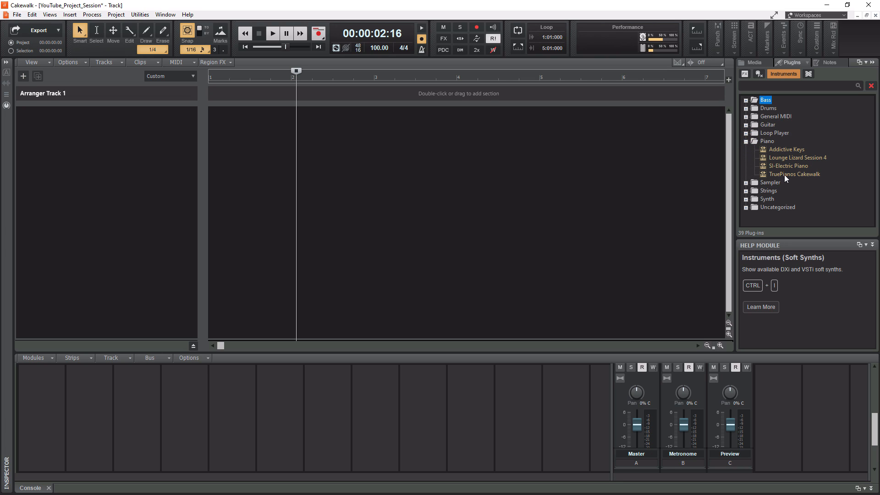
drag(791, 175, 68, 143)
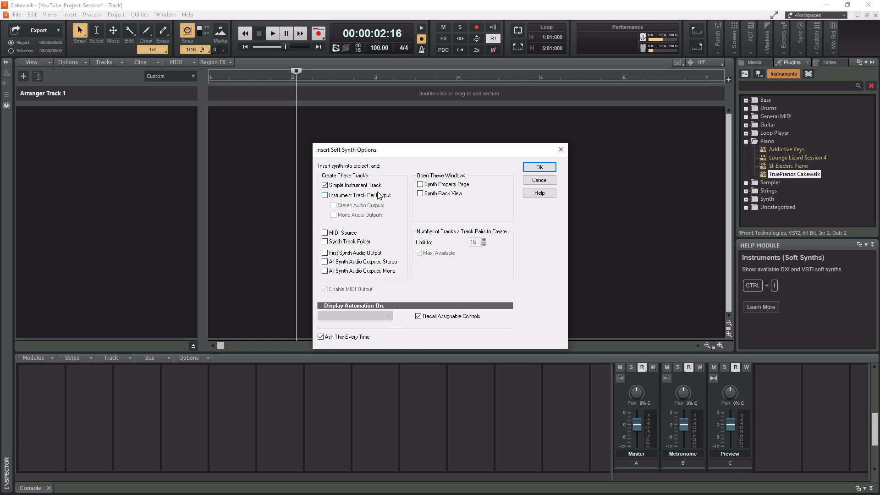
click(540, 167)
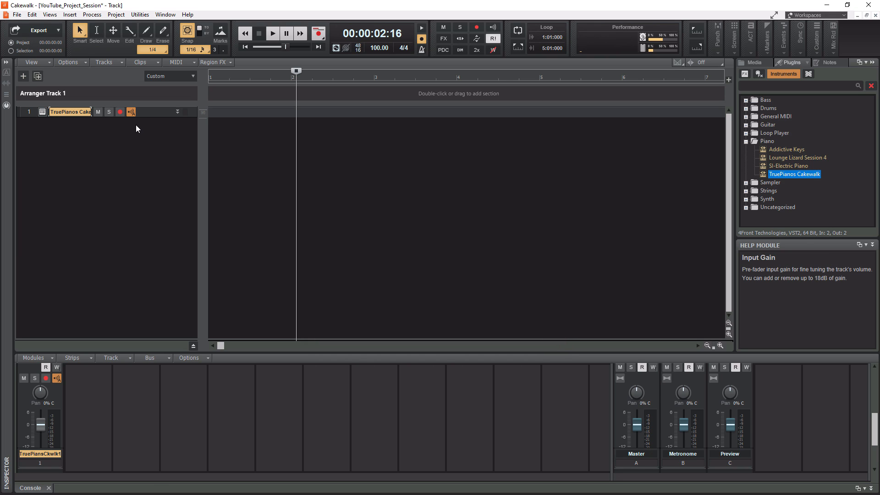
Enlarge the TruePianos track and add an audio track of similar height beneath it.
drag(145, 113, 151, 177)
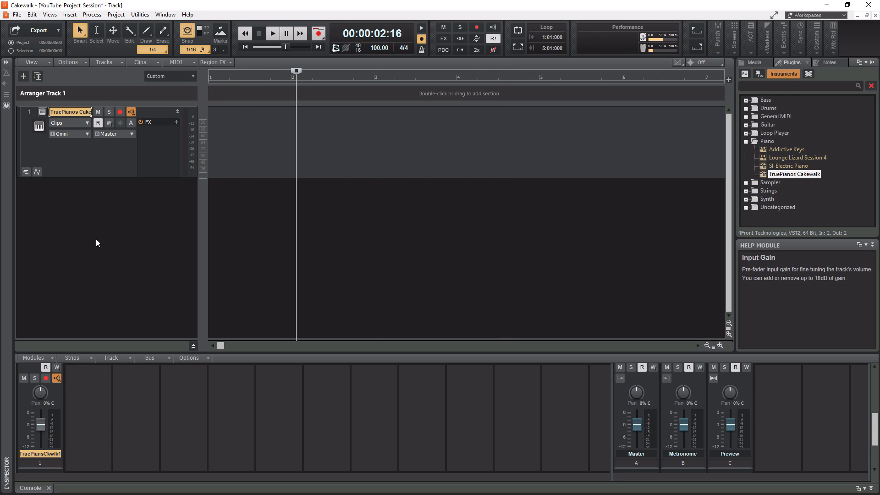
double_click(54, 202)
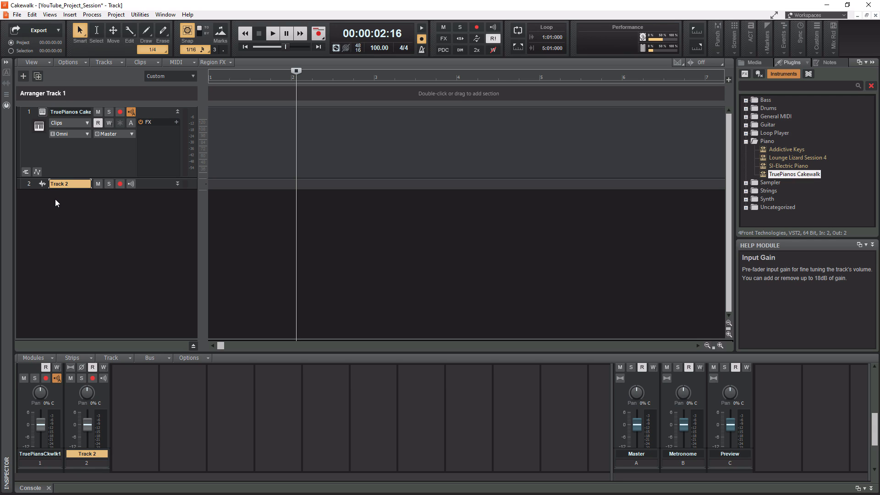
drag(151, 189, 166, 248)
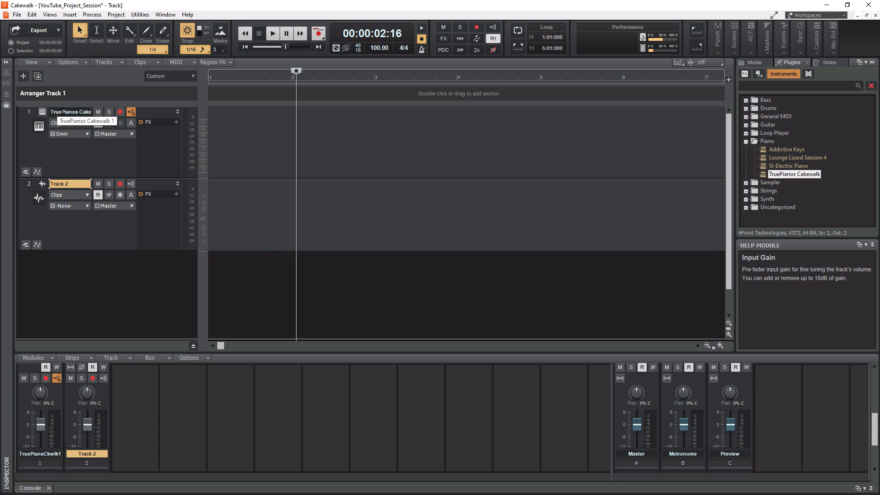
Rename the TruePianos instrument track as Piano and the audio track as Guitar.
double_click(59, 114)
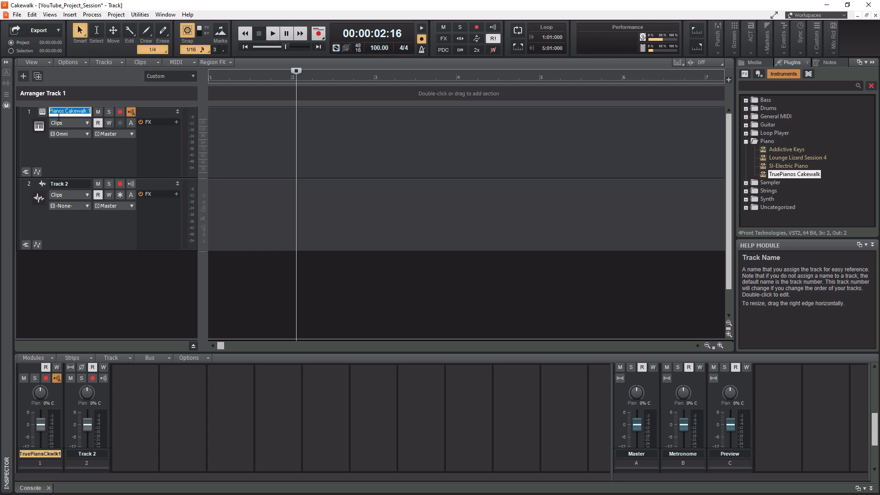
text(Piano)
key(Return)
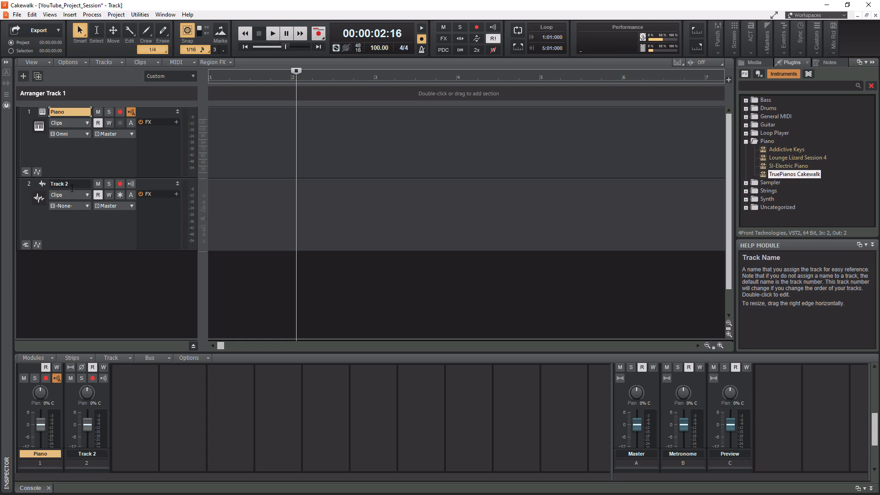
double_click(76, 183)
double_click(76, 184)
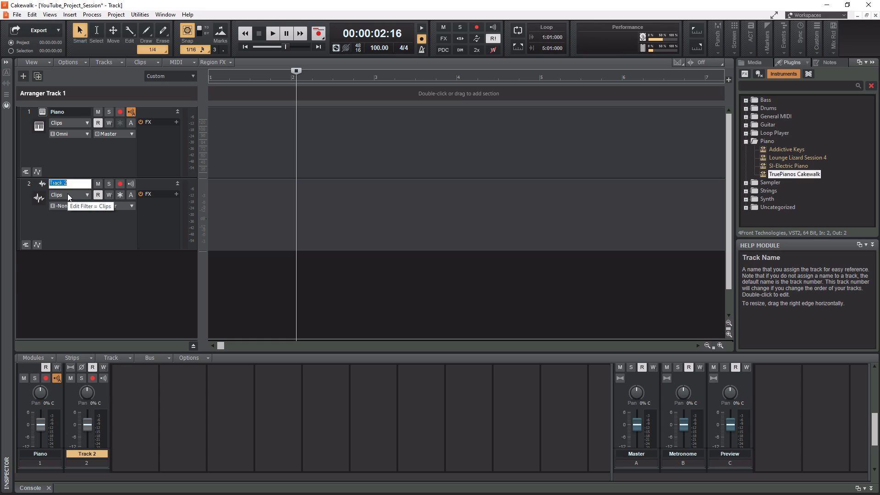
text(Guitar)
key(Return)
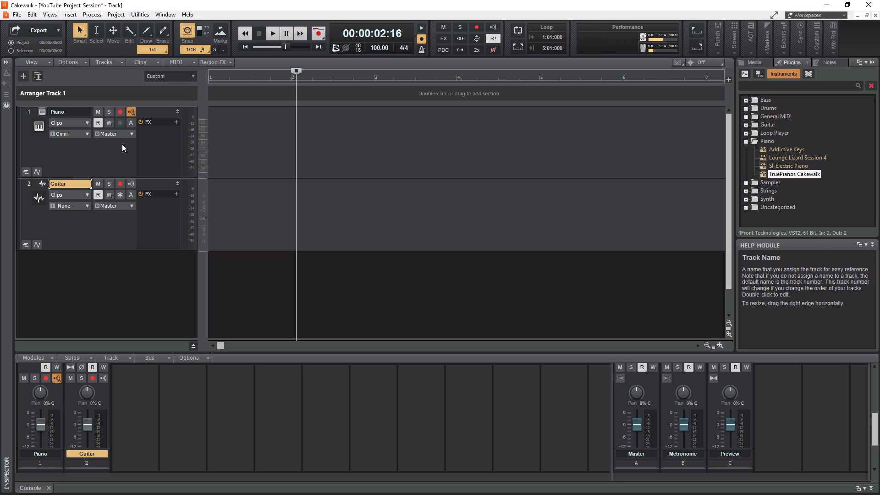
Arm the Piano track for recording and move the now time back to the project start.
click(120, 113)
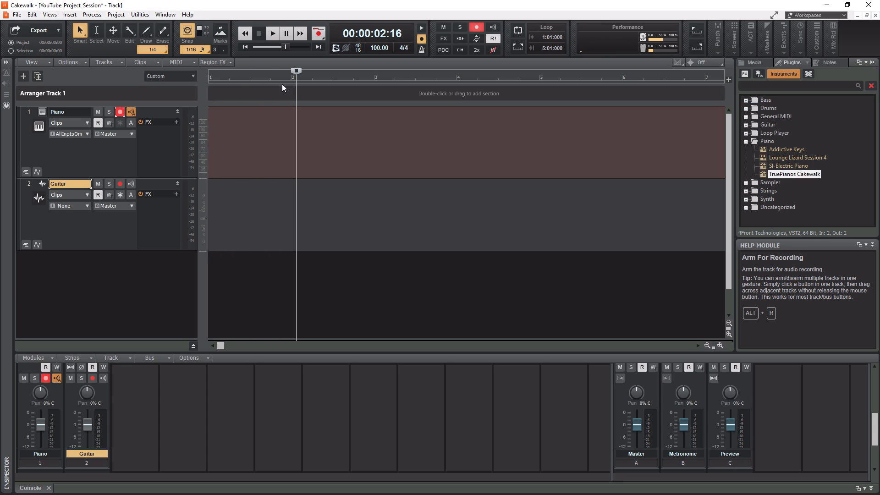
drag(296, 79, 203, 79)
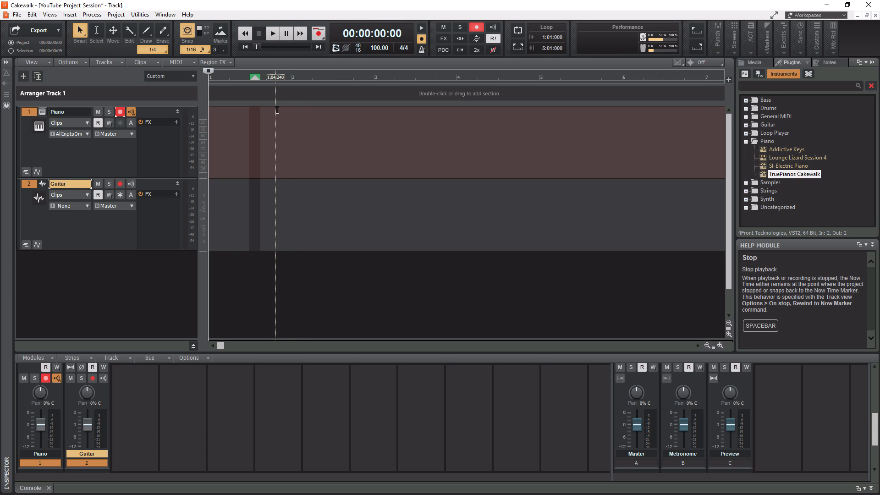
Record a piano take on the Piano track and quantize the recorded clip to 1/8 at 100 percent strength.
key(r)
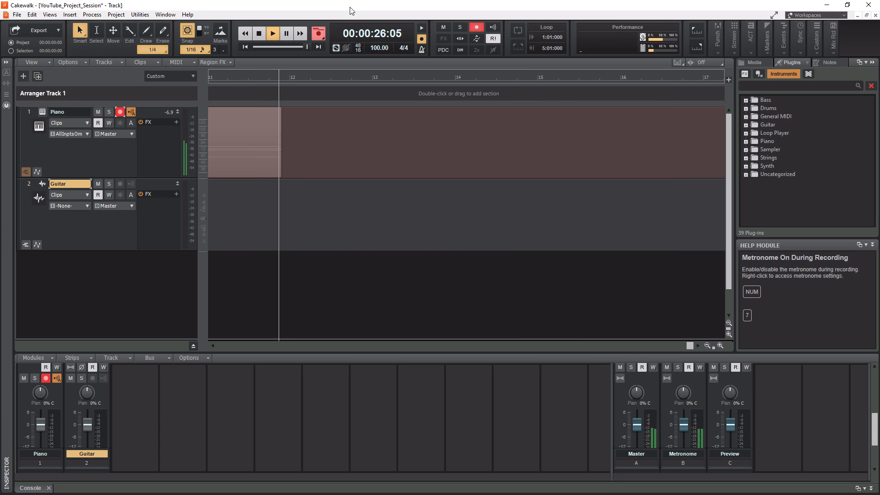
key(space)
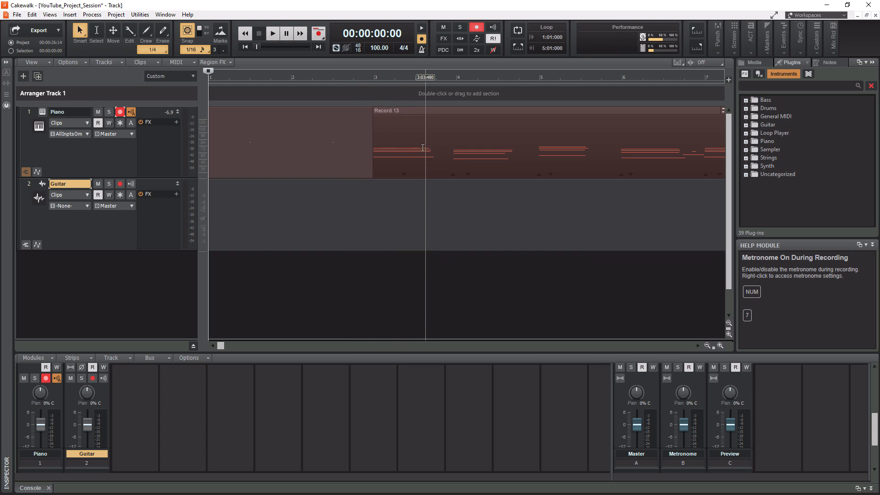
click(399, 132)
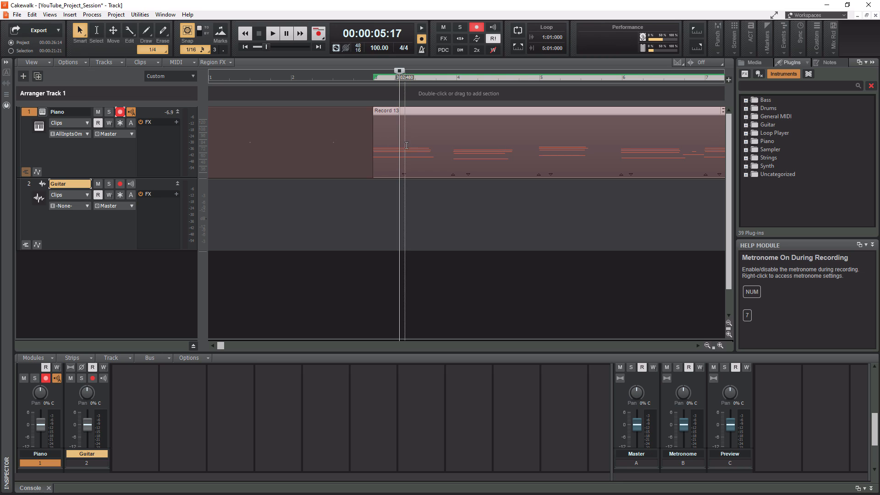
key(q)
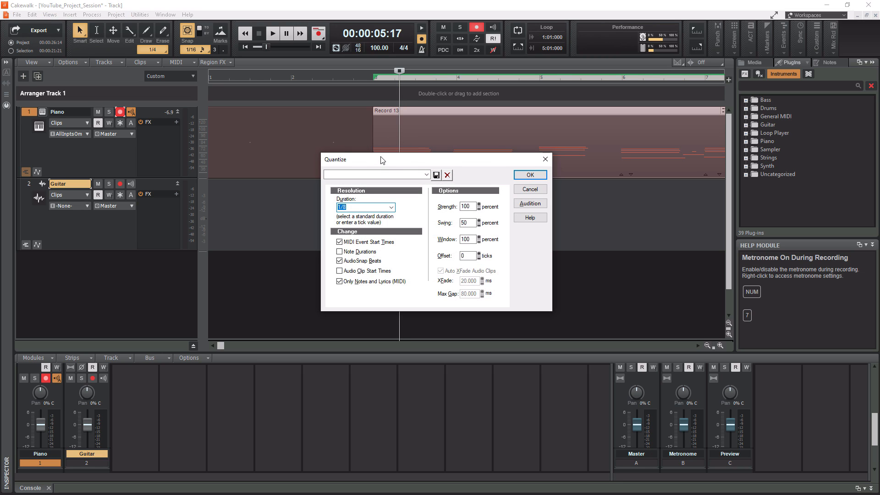
drag(381, 160, 284, 176)
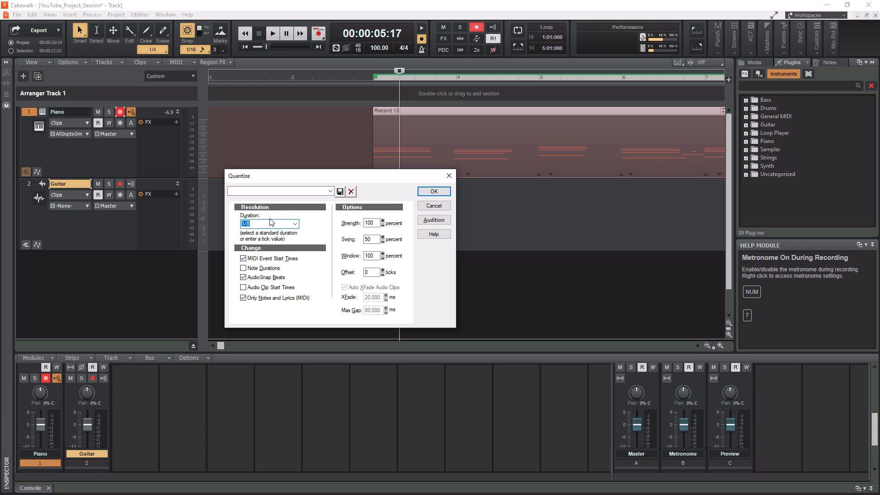
click(433, 191)
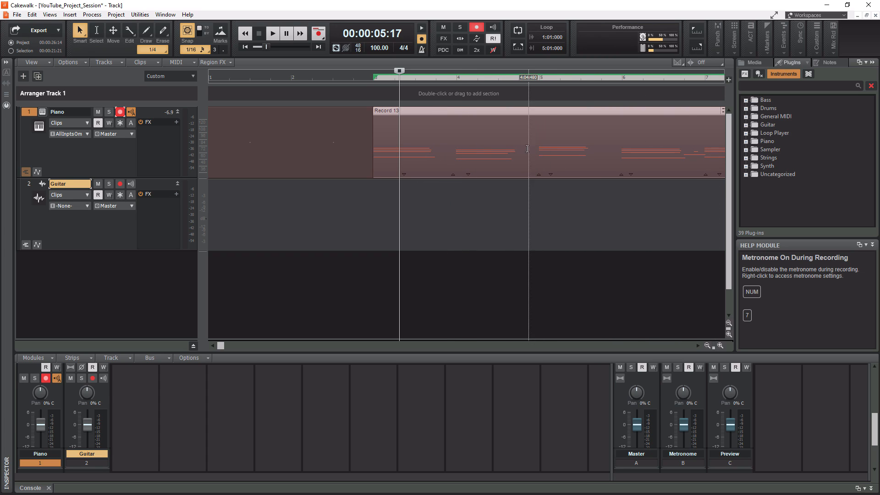
Play back the quantized piano clip from just before measure 3 to check its timing.
click(363, 78)
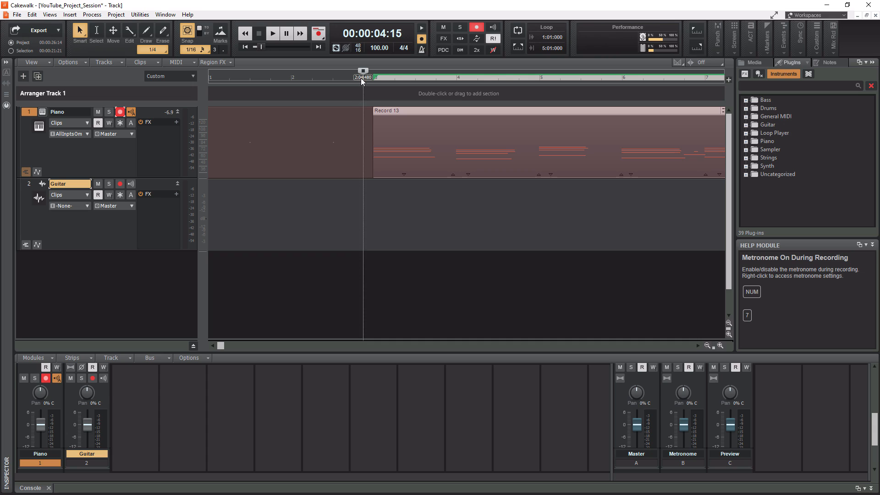
key(space)
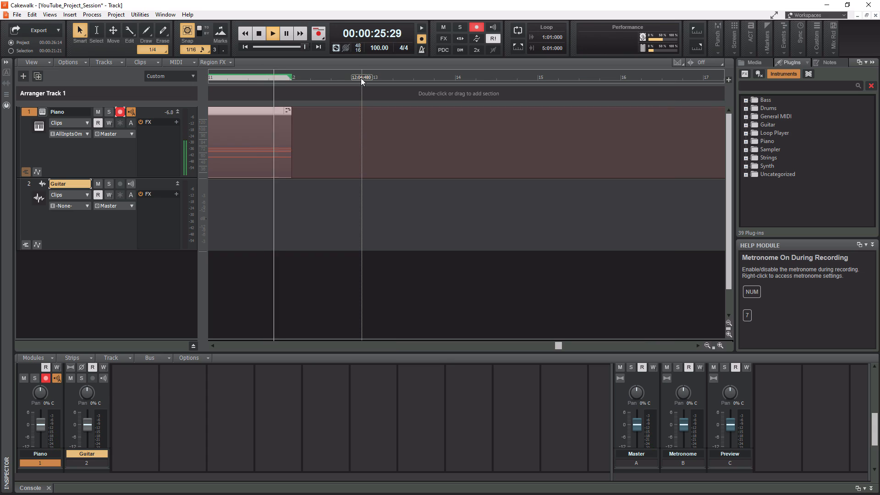
key(space)
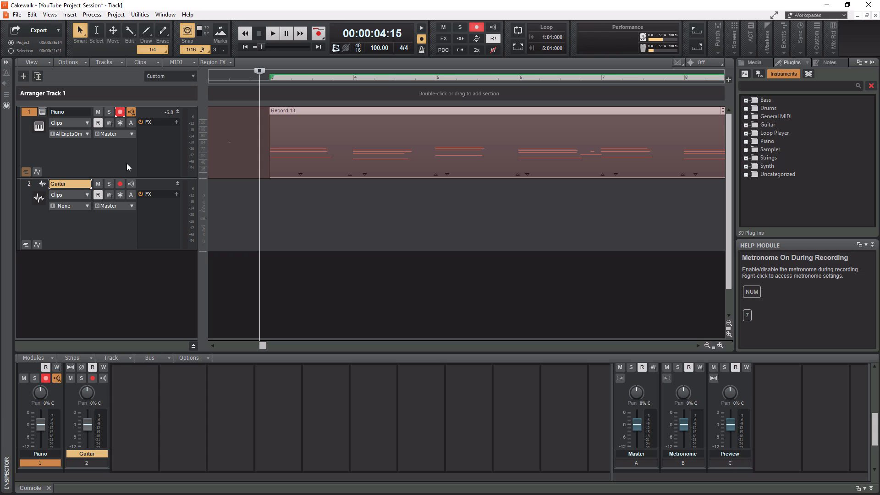
Disarm the Piano track and set the Guitar track's input to Left Focusrite USB (Focusrite USB Audio) 1/2.
click(119, 113)
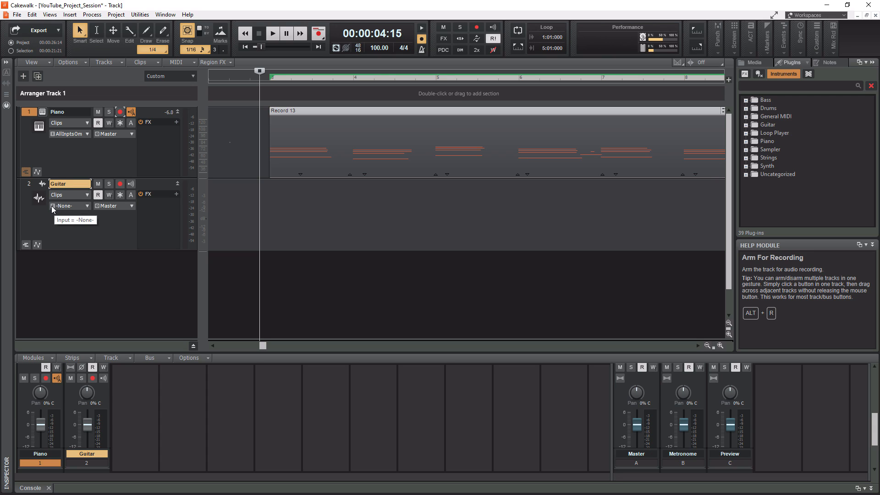
click(87, 207)
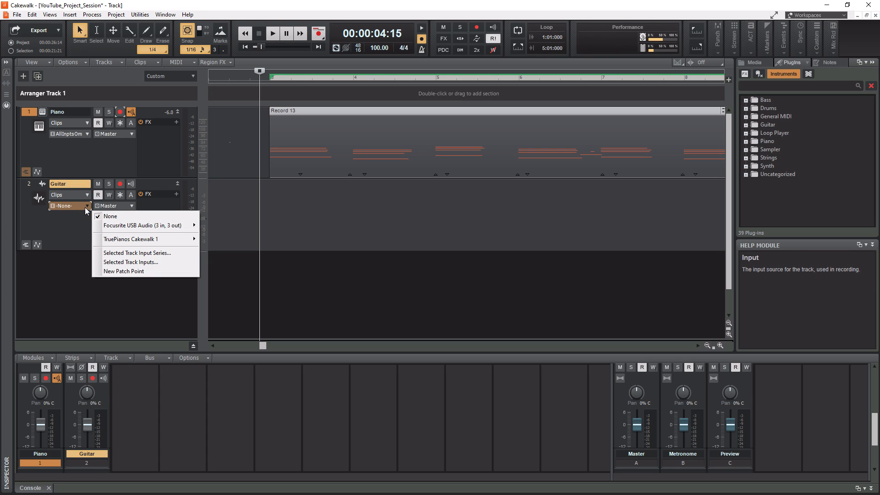
mouse_move(143, 226)
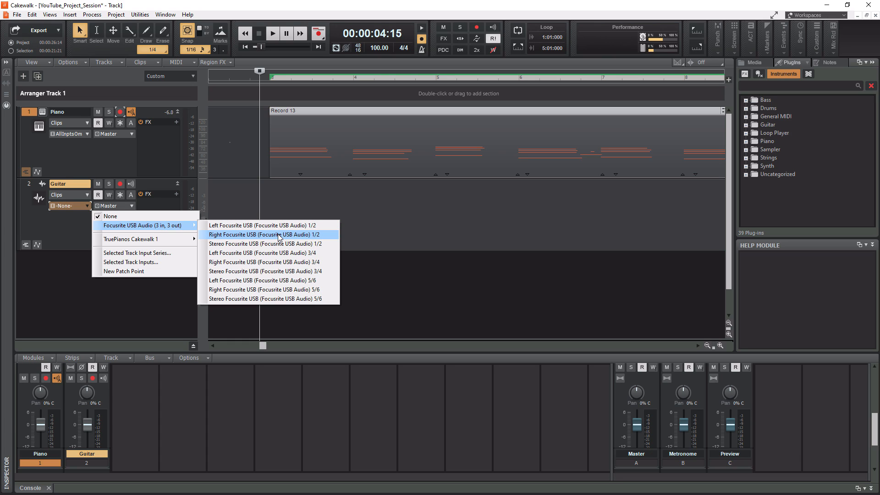
click(229, 226)
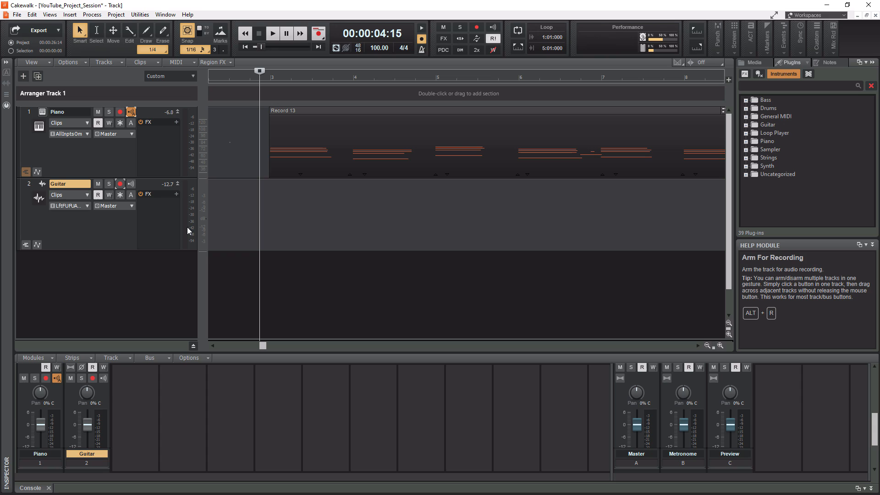
Arm the Guitar track and return to the project start, switching its input echo on and back off.
click(130, 185)
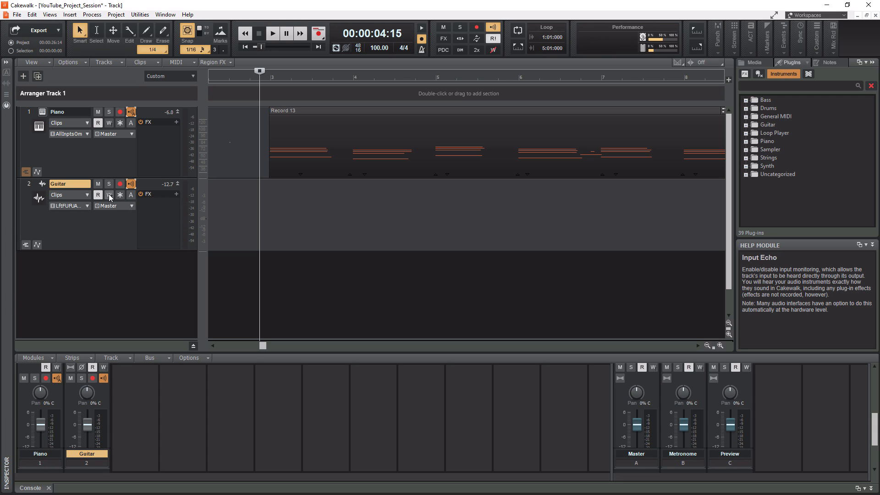
click(119, 184)
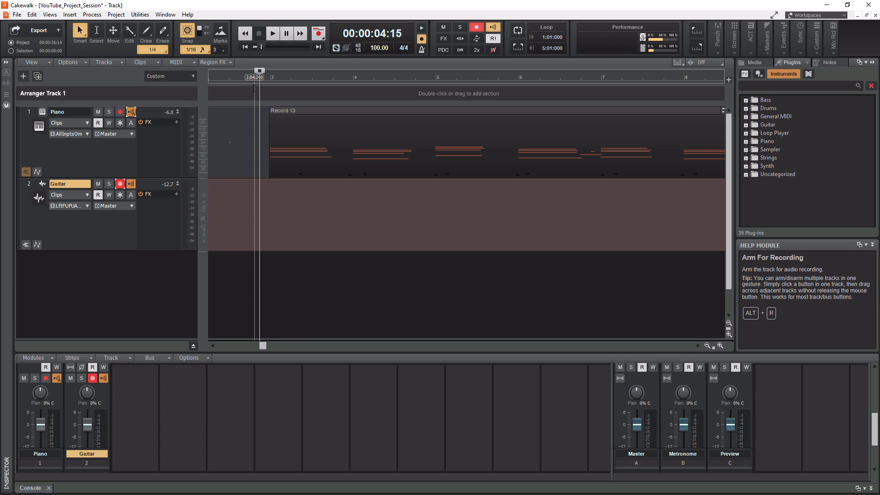
key(w)
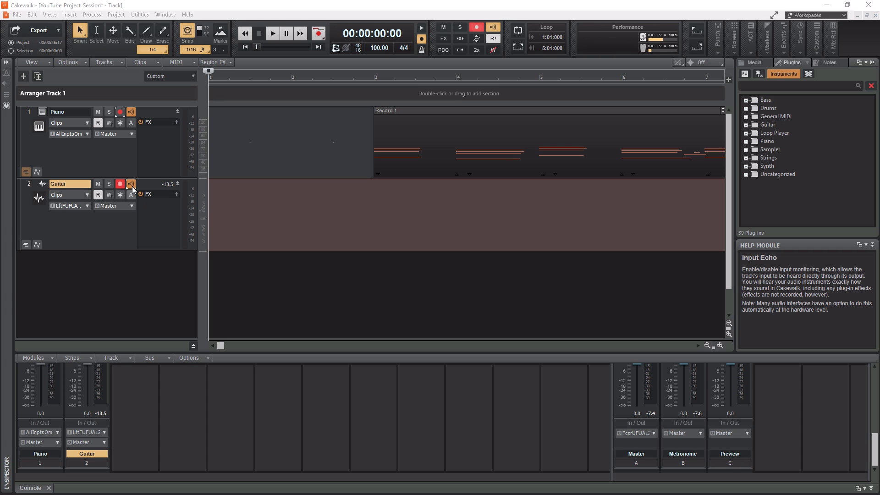
click(132, 183)
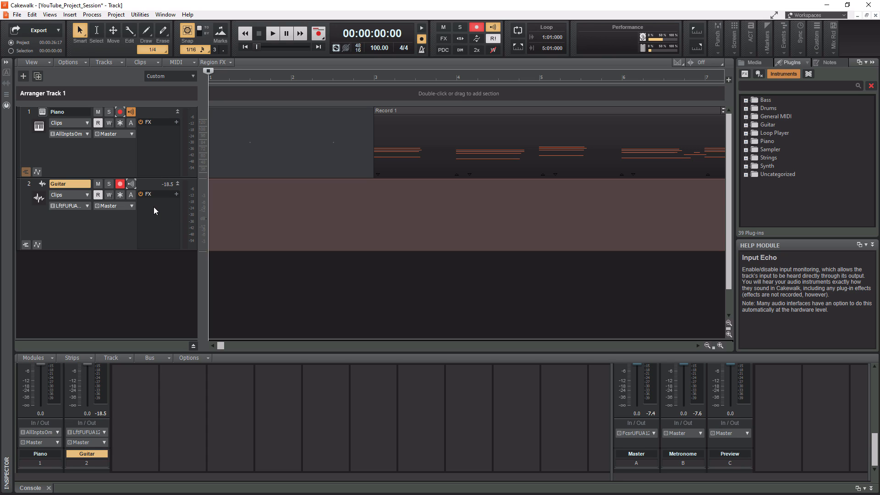
Record a guitar take on the Guitar track from about measure 2, beat 2, and play it back with the piano.
click(314, 81)
key(r)
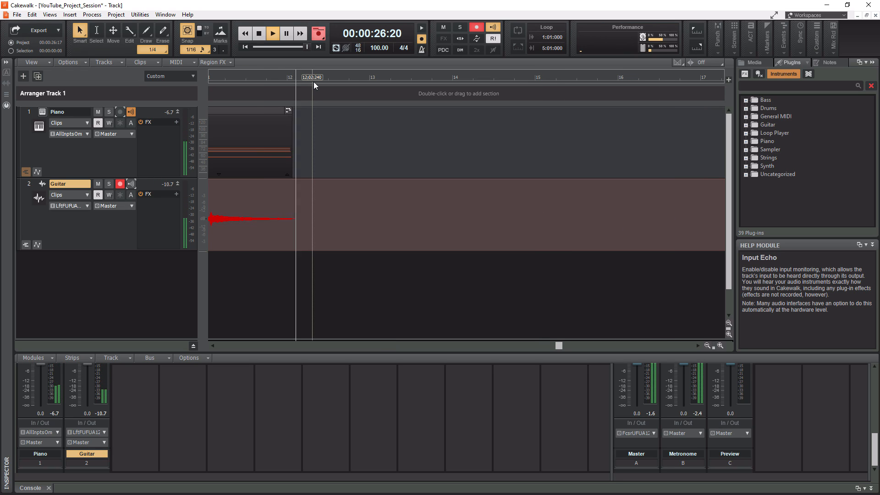
key(space)
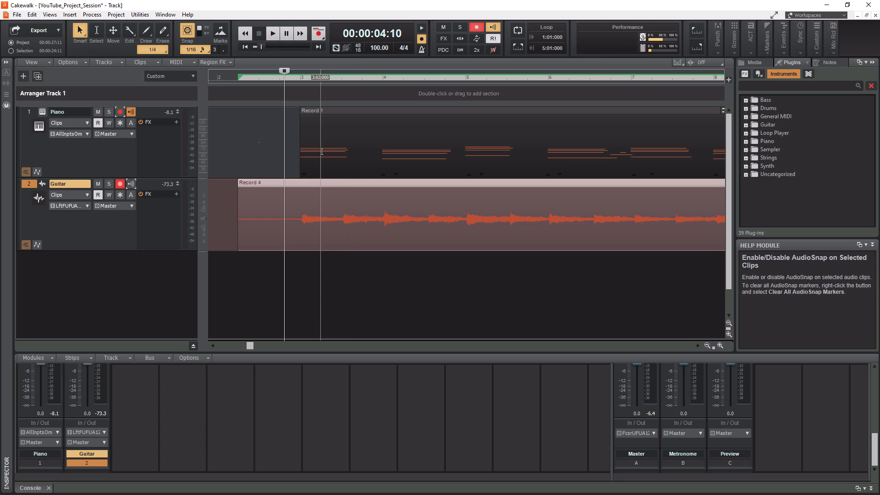
key(space)
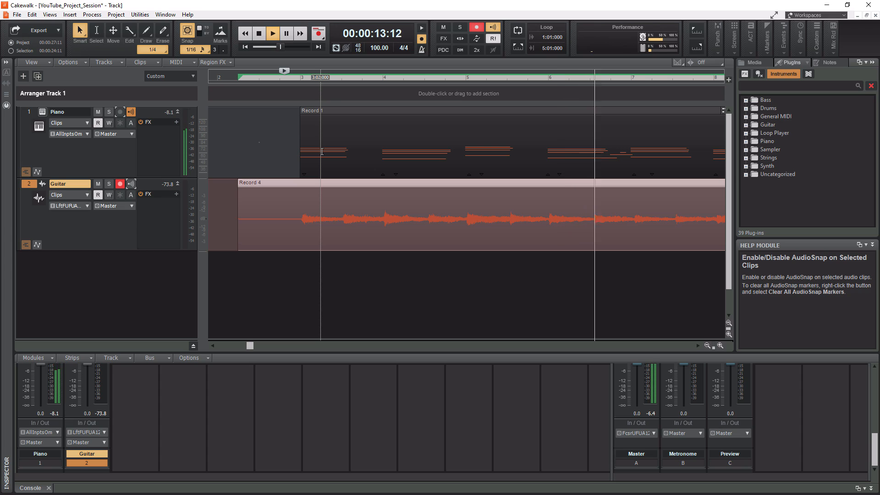
key(space)
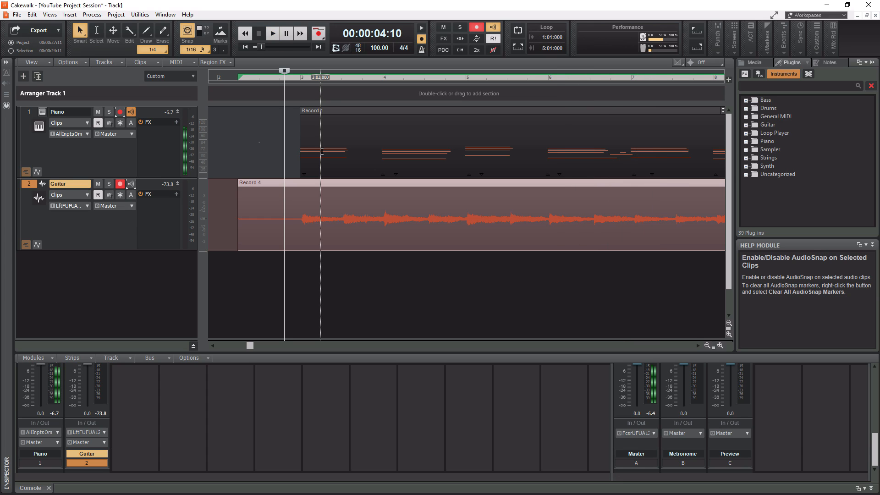